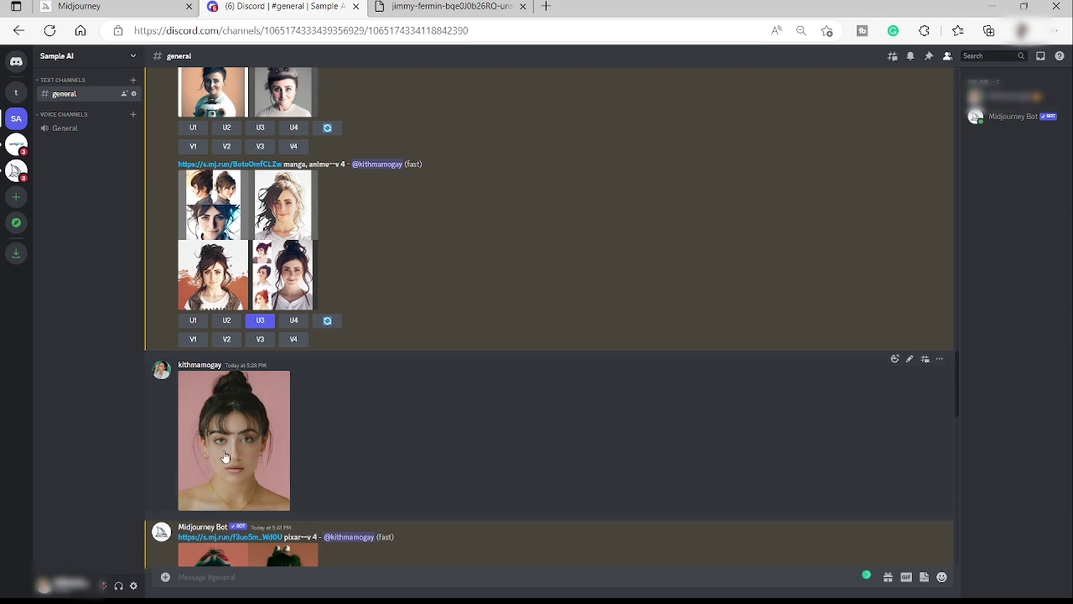
# Scroll up the channel and view the earlier manga anime grid enlarged
pyautogui.scroll(1, 355, 324)
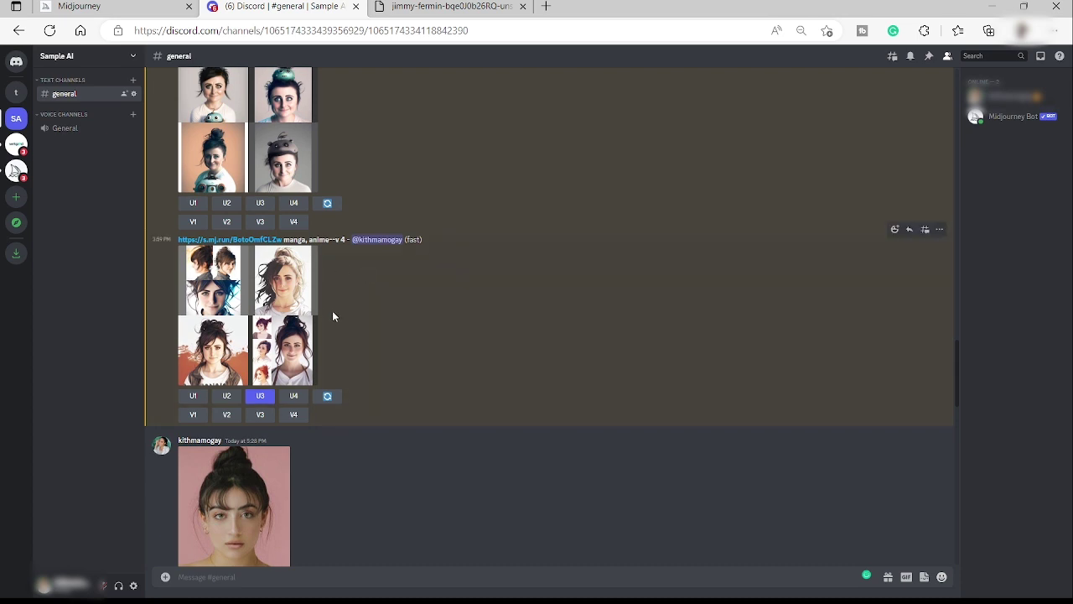
pyautogui.scroll(1, 336, 316)
pyautogui.scroll(1, 341, 314)
pyautogui.scroll(1, 229, 382)
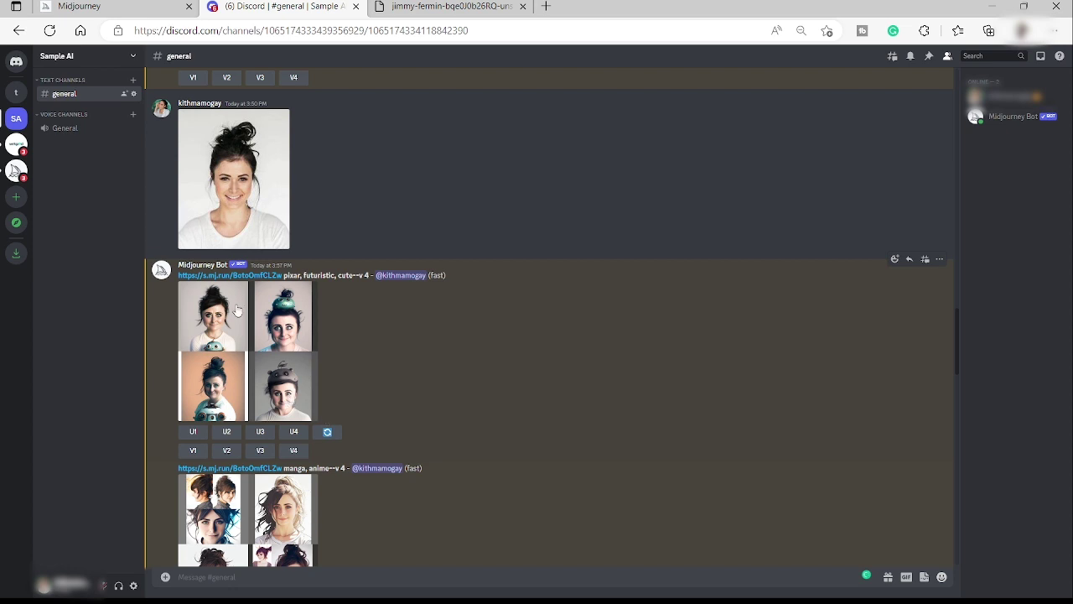
pyautogui.scroll(-1, 257, 372)
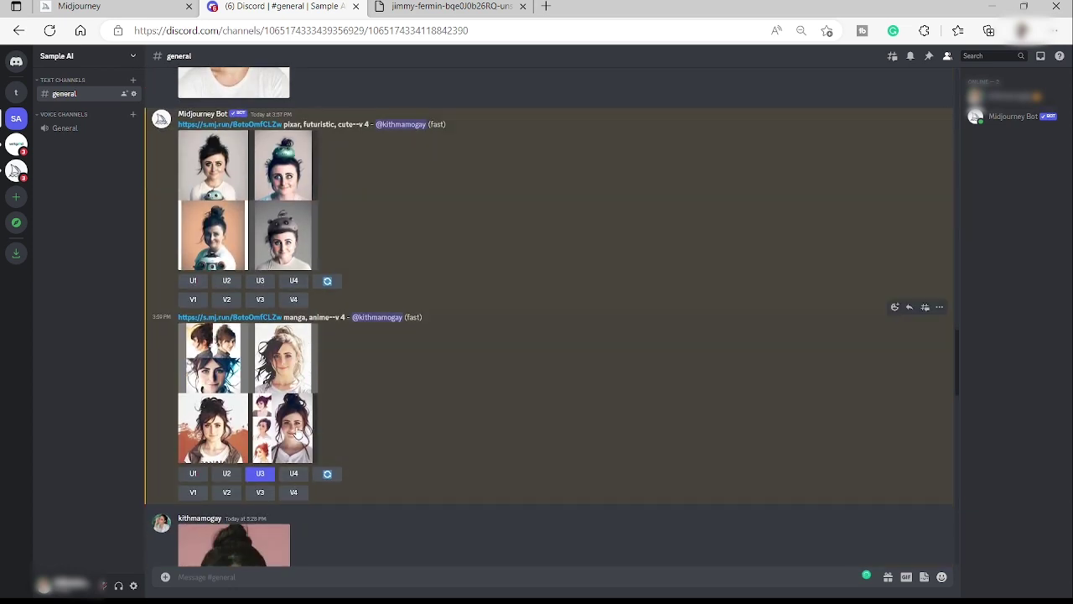
pyautogui.click(244, 405)
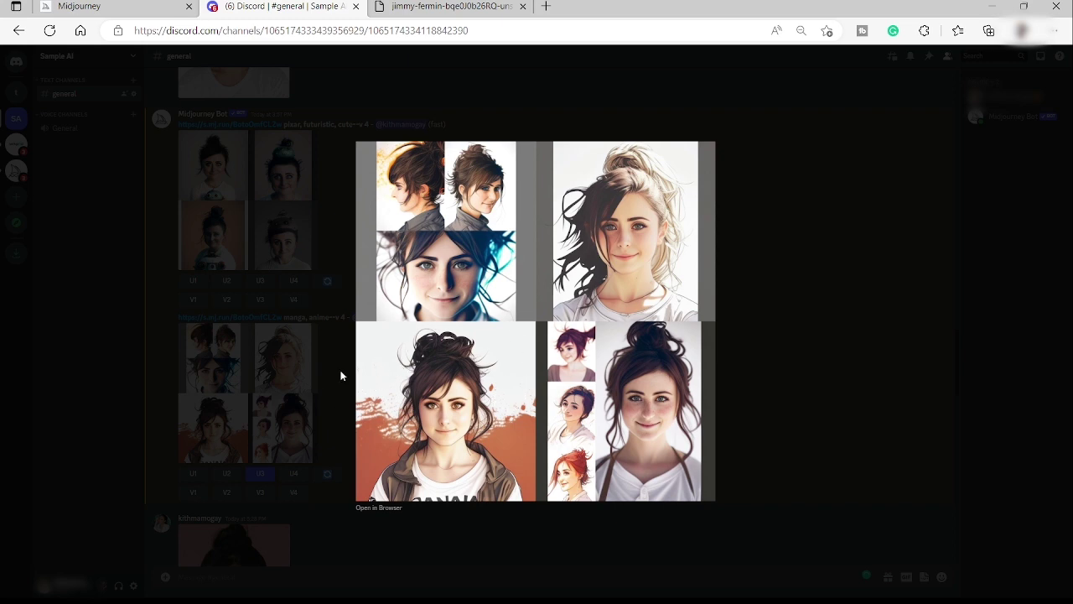
pyautogui.click(316, 405)
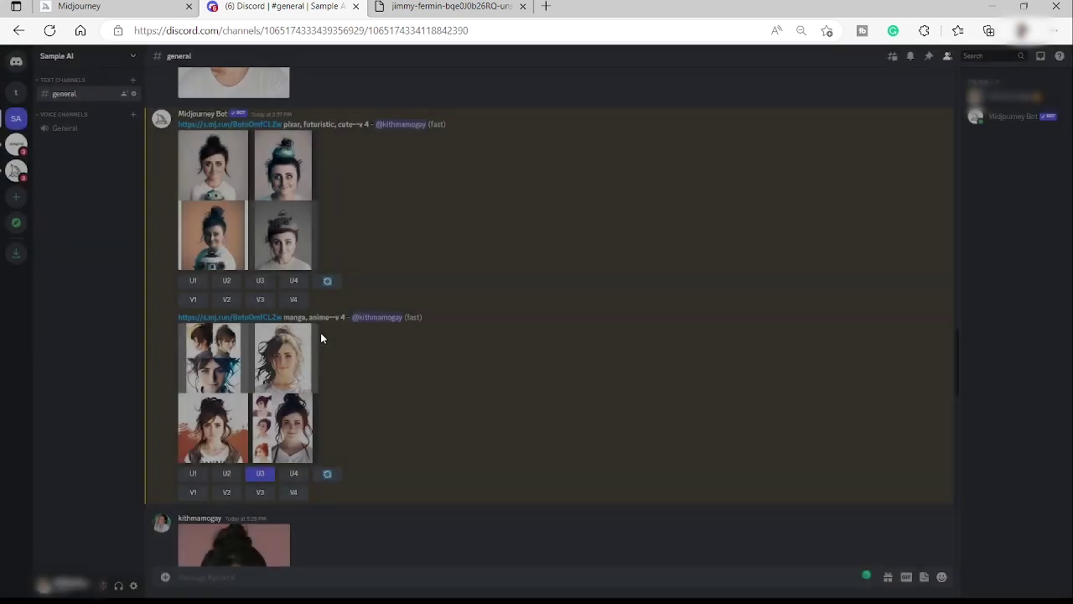
# Review the earlier pink-background reference portrait and the Pixar four-image grid up close
pyautogui.scroll(2, 314, 285)
pyautogui.scroll(-3, 307, 356)
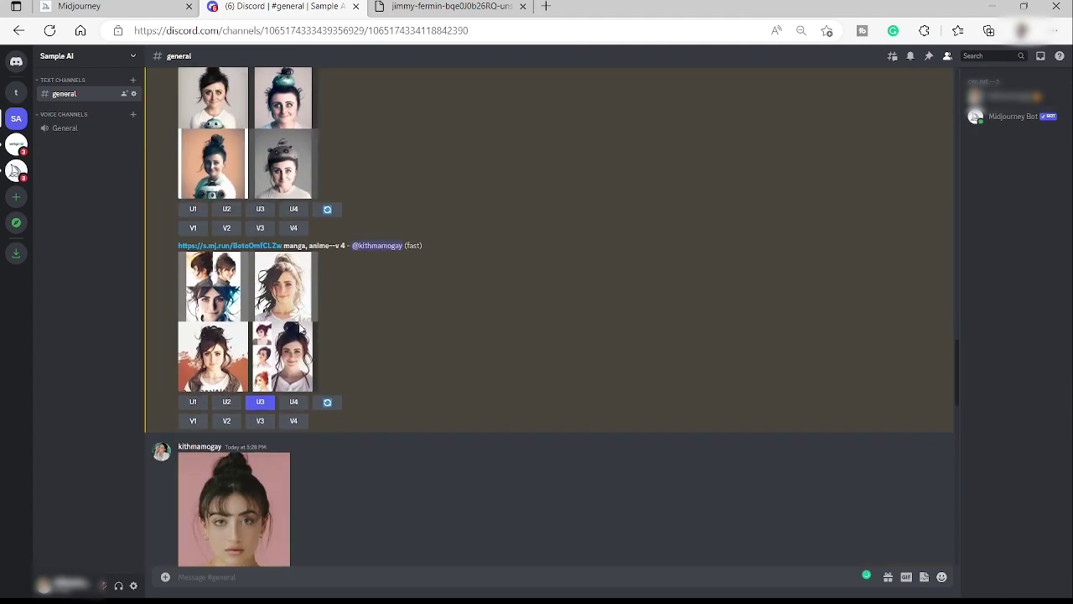
pyautogui.scroll(-1, 307, 356)
pyautogui.scroll(-1, 271, 249)
pyautogui.scroll(-2, 271, 249)
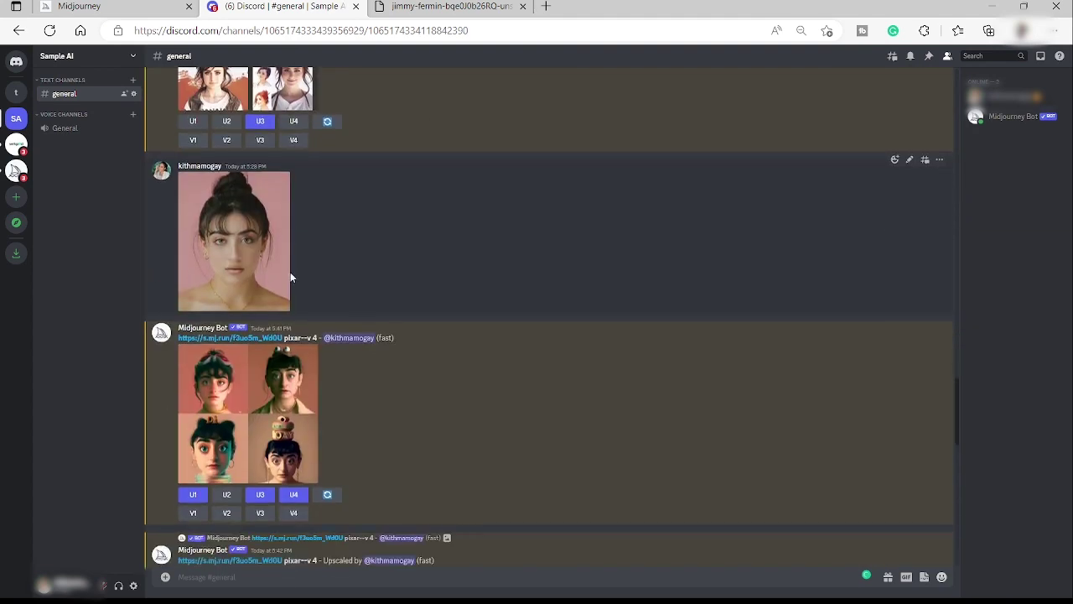
pyautogui.scroll(-1, 271, 249)
pyautogui.click(269, 243)
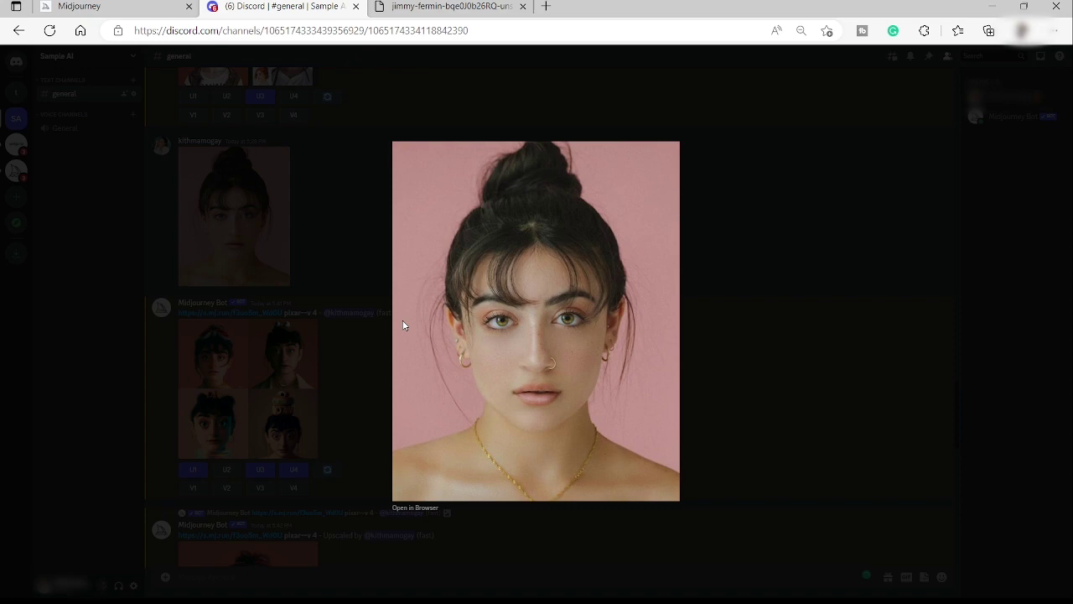
pyautogui.click(361, 388)
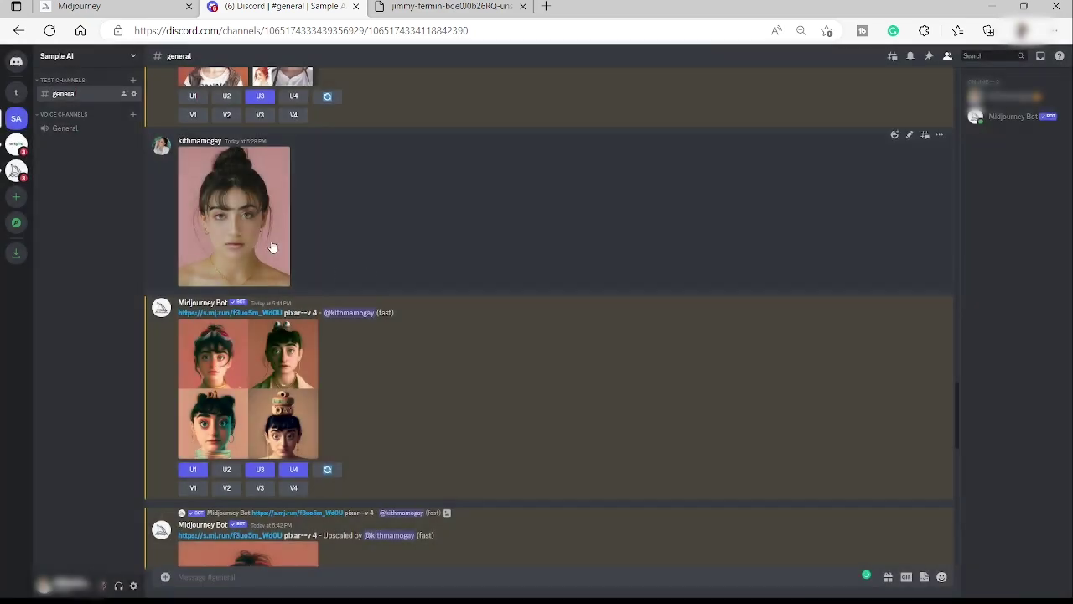
pyautogui.click(264, 388)
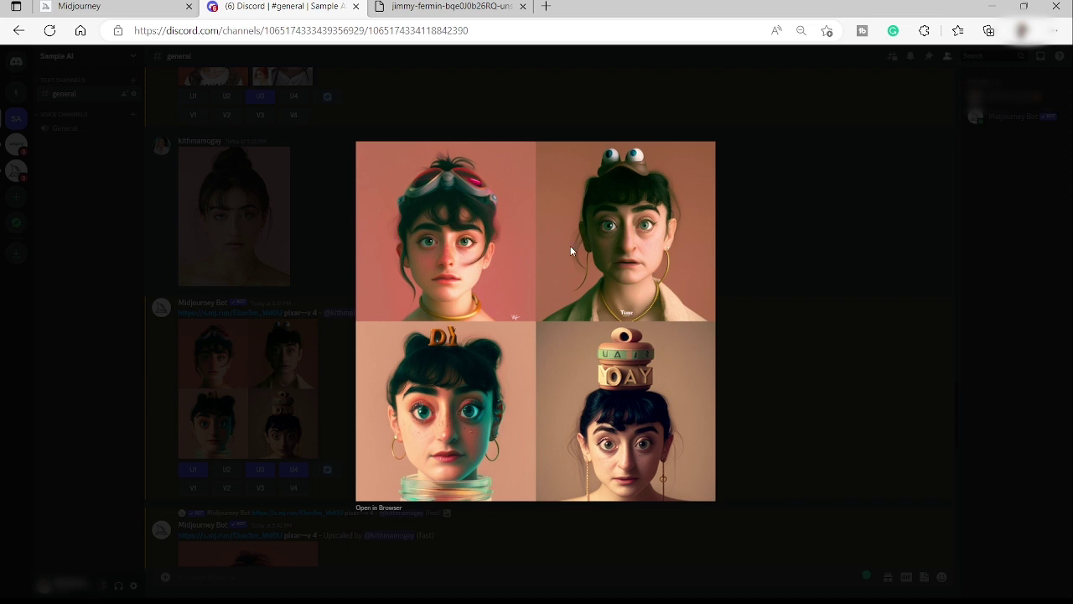
pyautogui.click(768, 317)
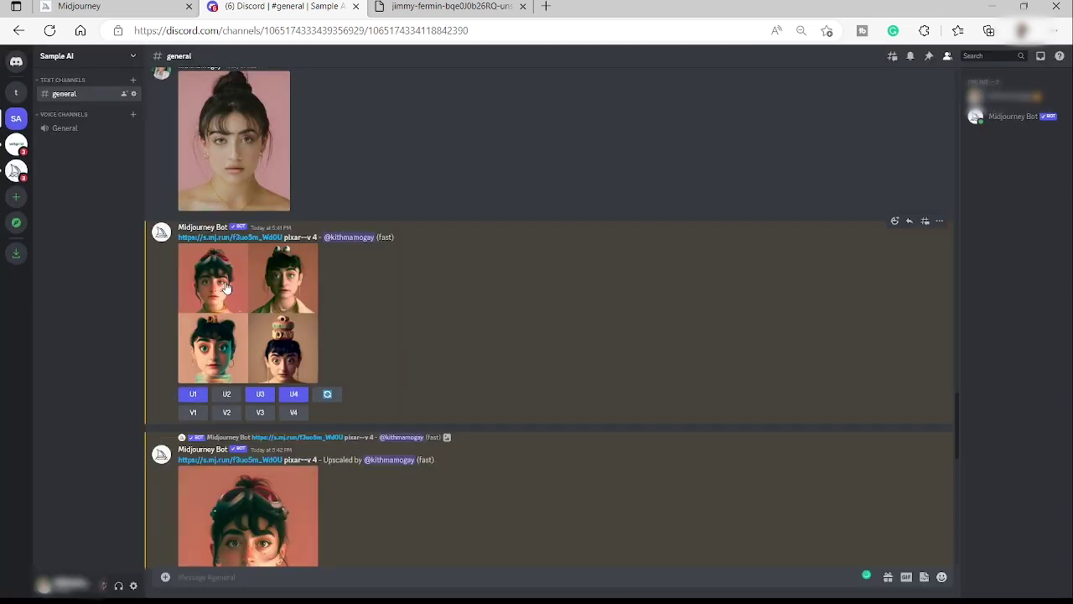
# Inspect the upscaled Pixar goggles portrait, the beta upscale, and the DAY portrait enlarged
pyautogui.scroll(-3, 243, 352)
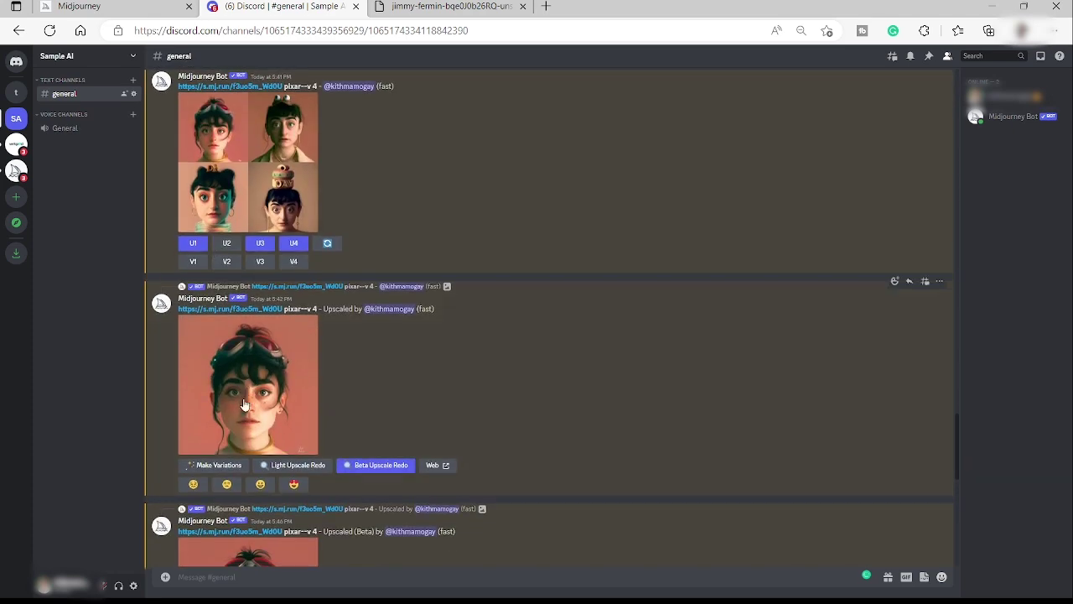
pyautogui.scroll(-2, 249, 395)
pyautogui.click(253, 336)
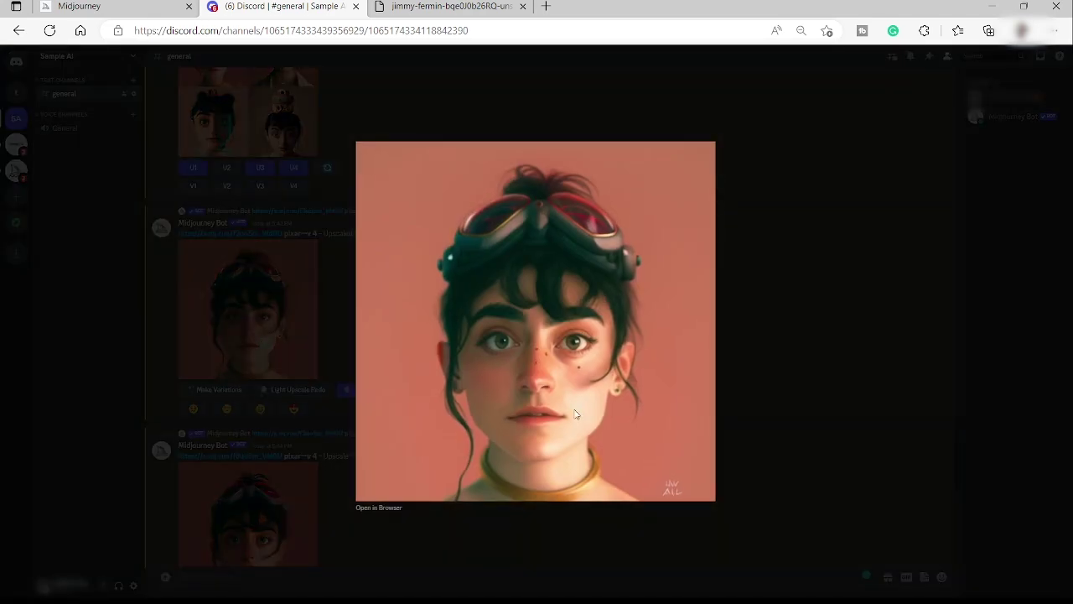
pyautogui.click(312, 338)
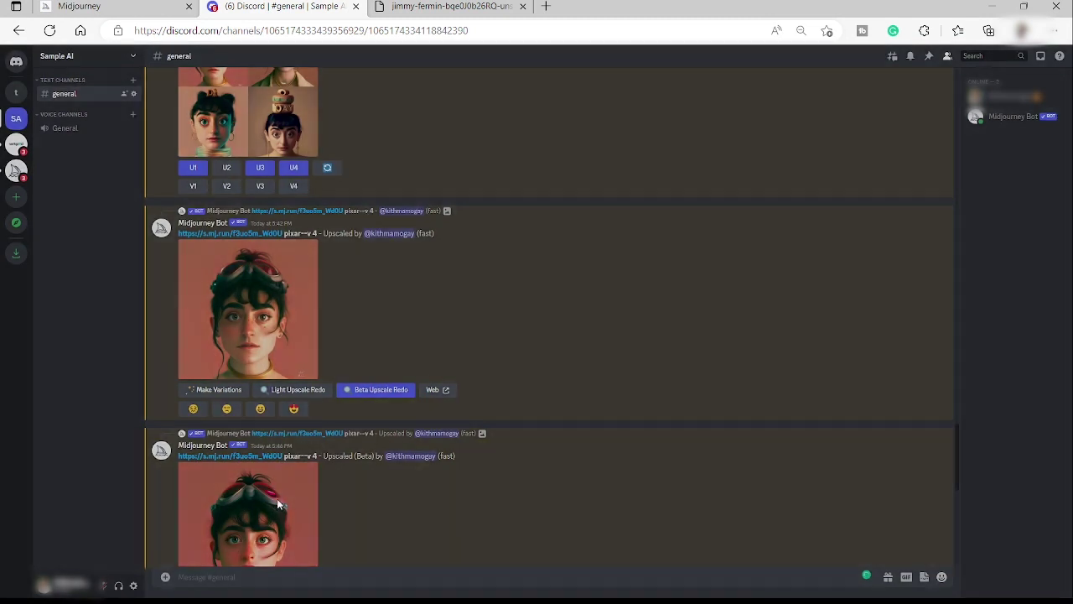
pyautogui.click(279, 503)
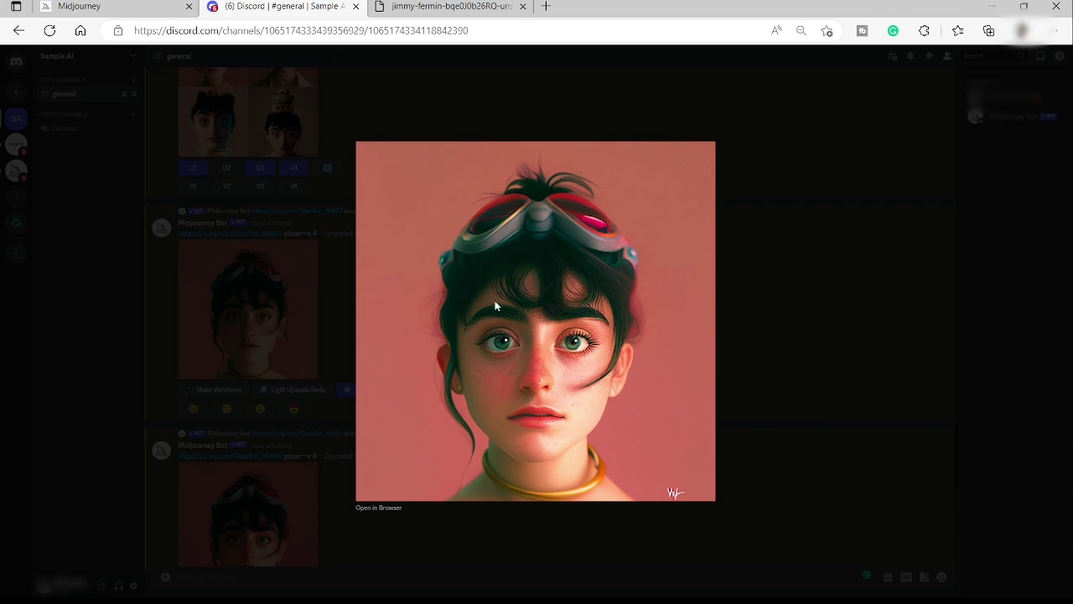
pyautogui.click(294, 326)
pyautogui.scroll(-2, 323, 394)
pyautogui.scroll(-2, 323, 469)
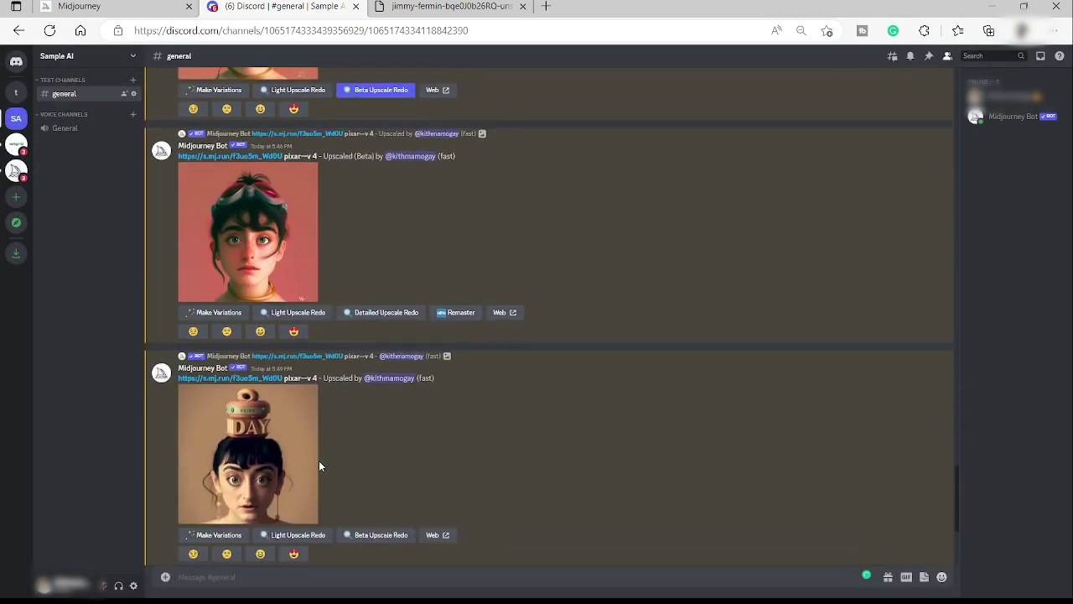
pyautogui.scroll(-2, 293, 394)
pyautogui.click(281, 319)
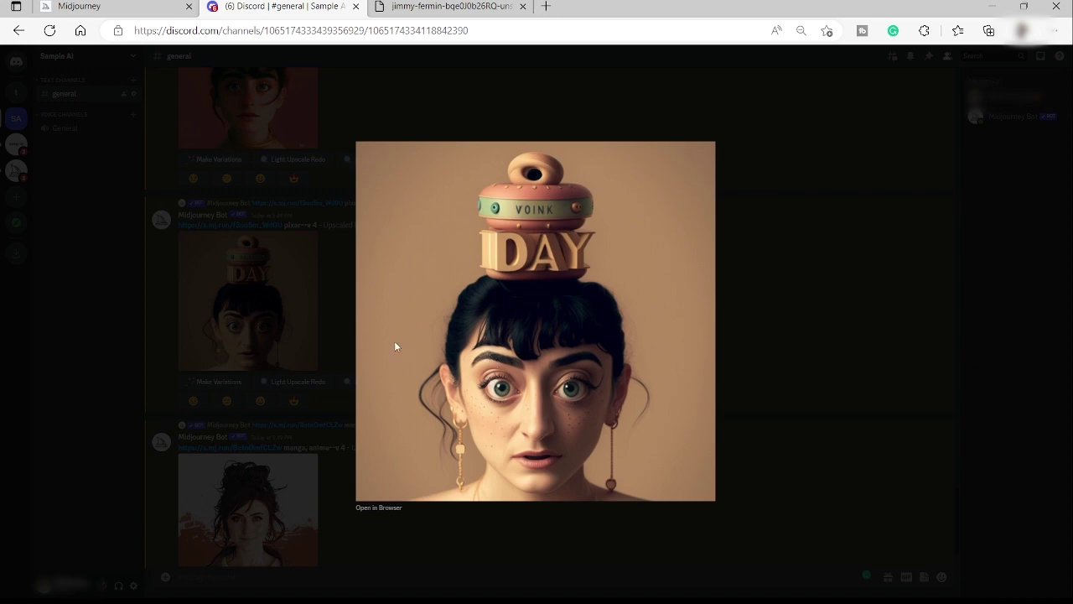
pyautogui.click(324, 317)
# Look over the earlier upscaled manga portrait enlarged
pyautogui.scroll(3, 324, 317)
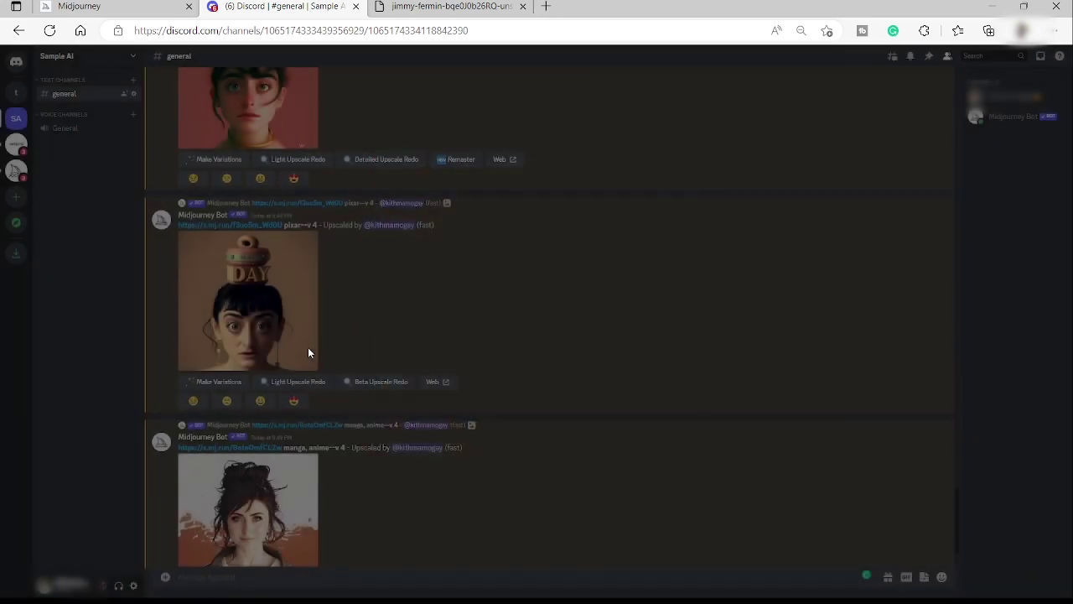
pyautogui.scroll(3, 326, 317)
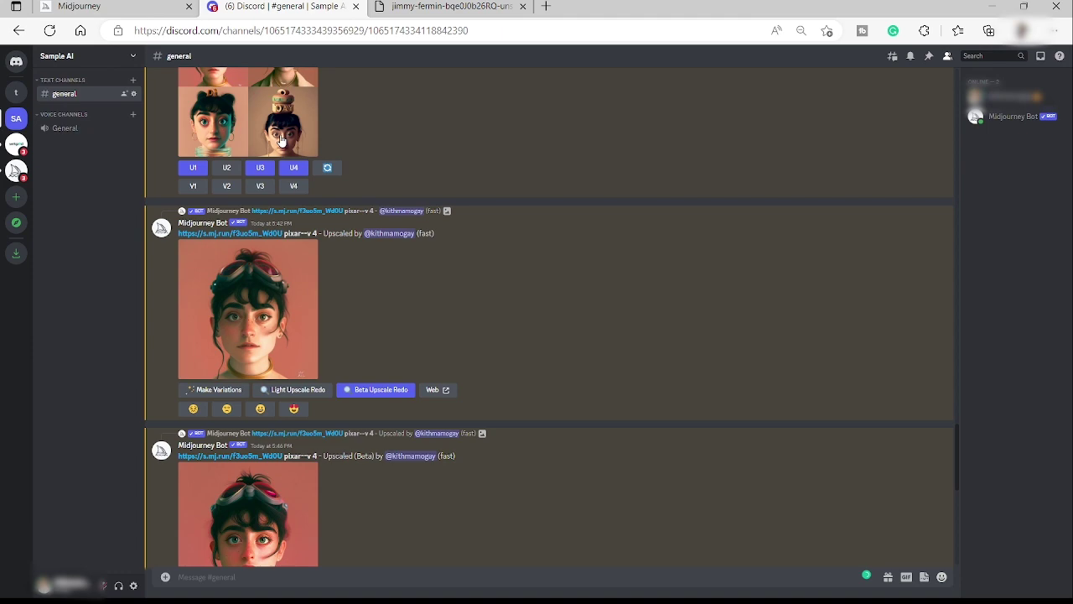
pyautogui.scroll(1, 322, 243)
pyautogui.scroll(-4, 322, 243)
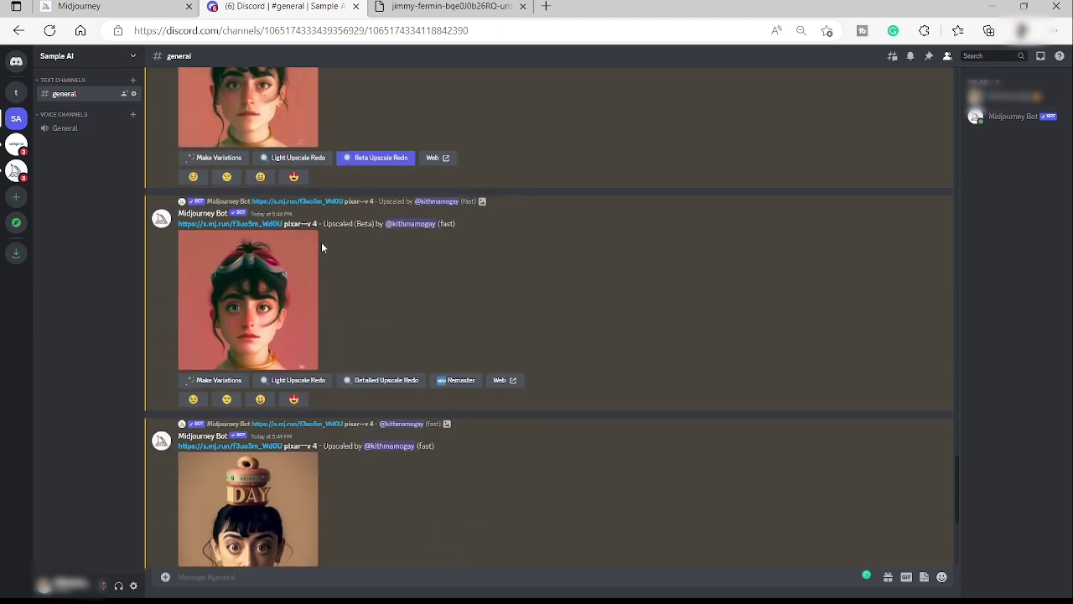
pyautogui.scroll(-3, 322, 252)
pyautogui.scroll(-1, 322, 261)
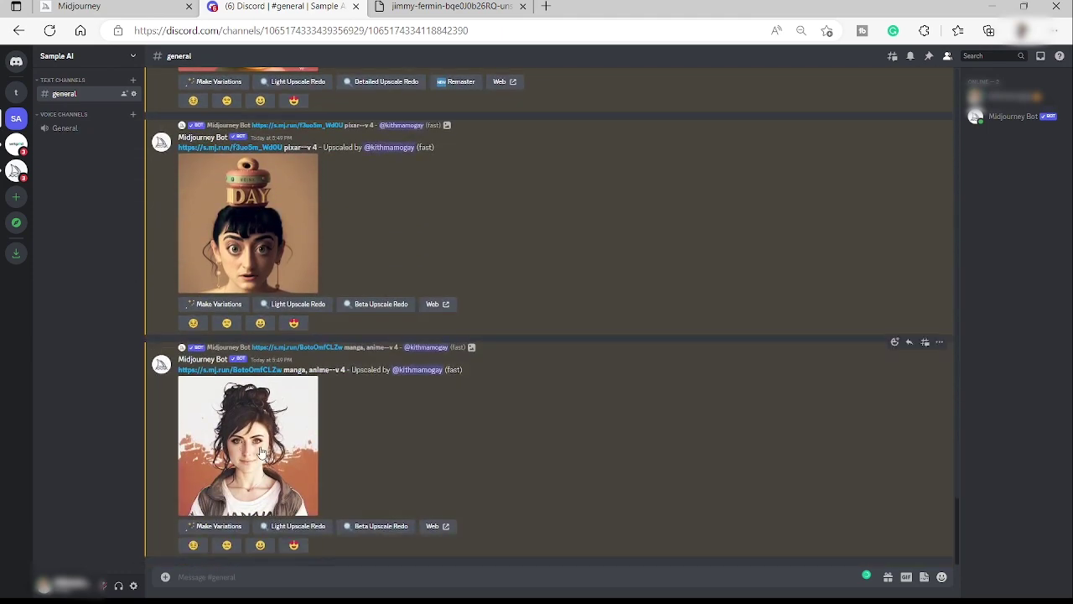
pyautogui.click(232, 480)
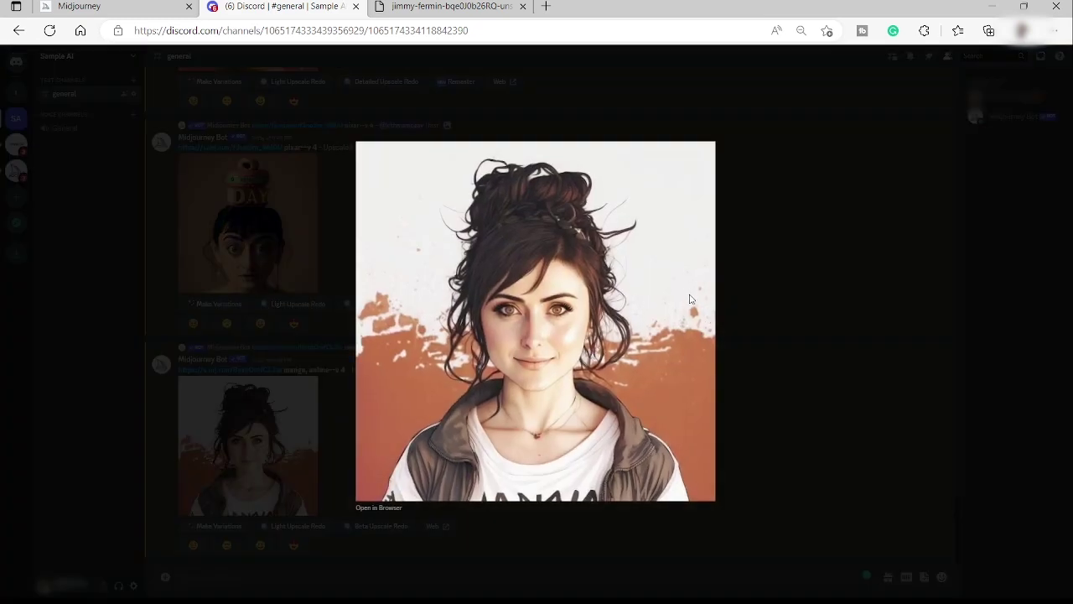
pyautogui.click(321, 351)
# Scroll back and forth through the channel history, ending at the latest message
pyautogui.scroll(3, 351, 340)
pyautogui.scroll(3, 351, 340)
pyautogui.scroll(3, 351, 339)
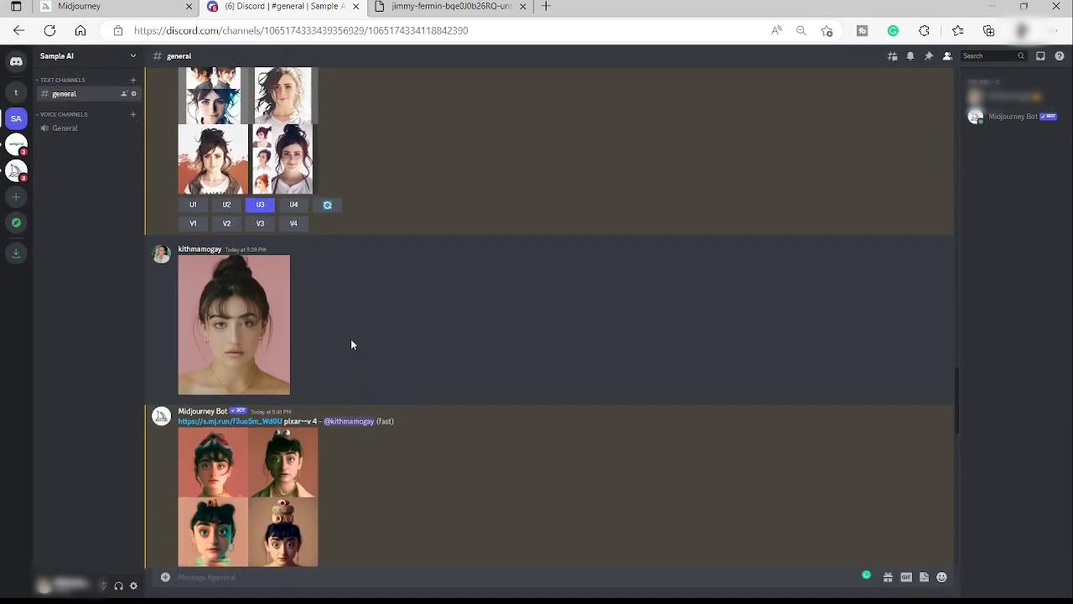
pyautogui.scroll(2, 351, 339)
pyautogui.scroll(2, 229, 289)
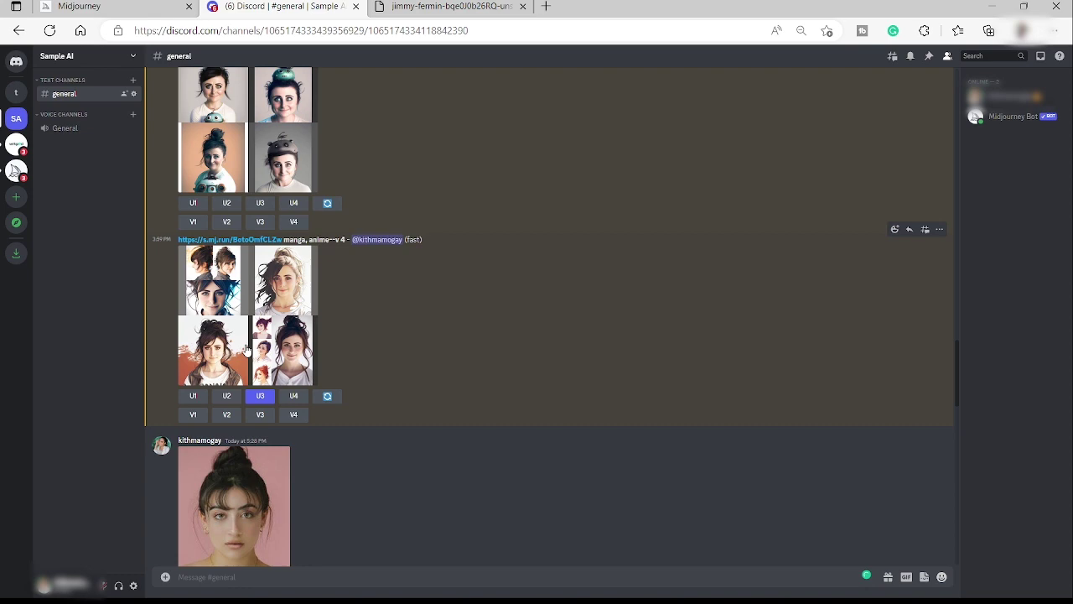
pyautogui.scroll(5, 229, 356)
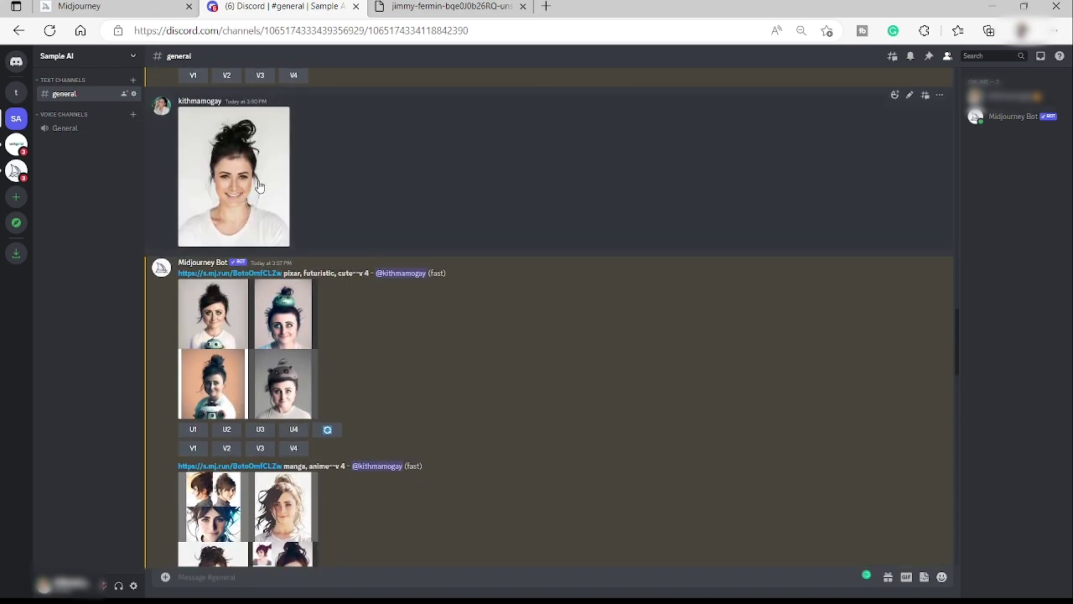
pyautogui.scroll(-3, 255, 232)
pyautogui.scroll(-7, 256, 230)
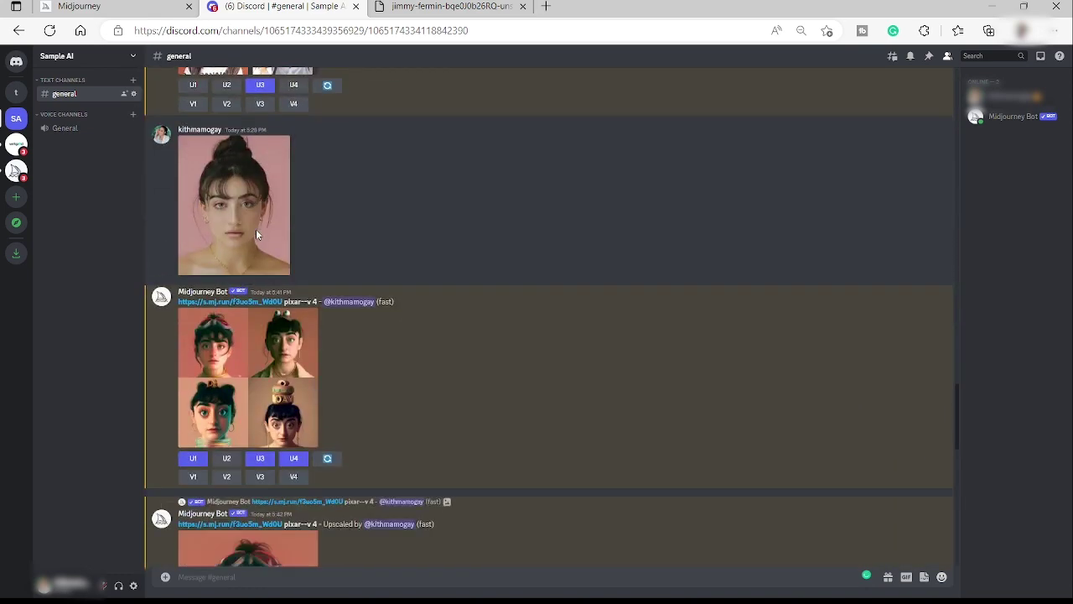
pyautogui.scroll(-6, 256, 233)
pyautogui.scroll(-7, 255, 232)
pyautogui.scroll(-5, 243, 233)
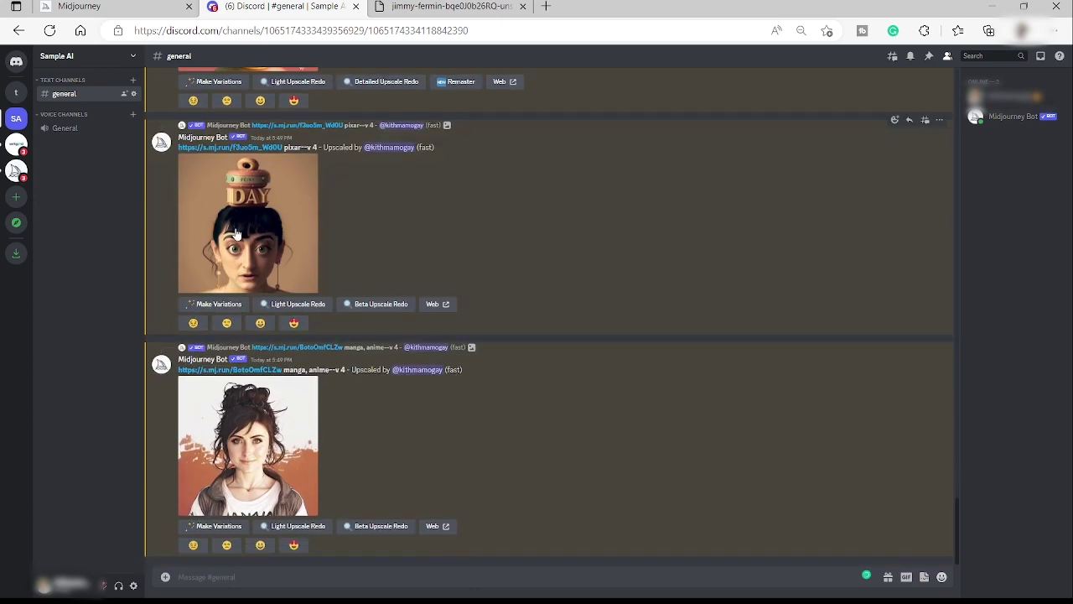
pyautogui.scroll(4, 308, 235)
pyautogui.scroll(4, 309, 230)
pyautogui.scroll(2, 252, 218)
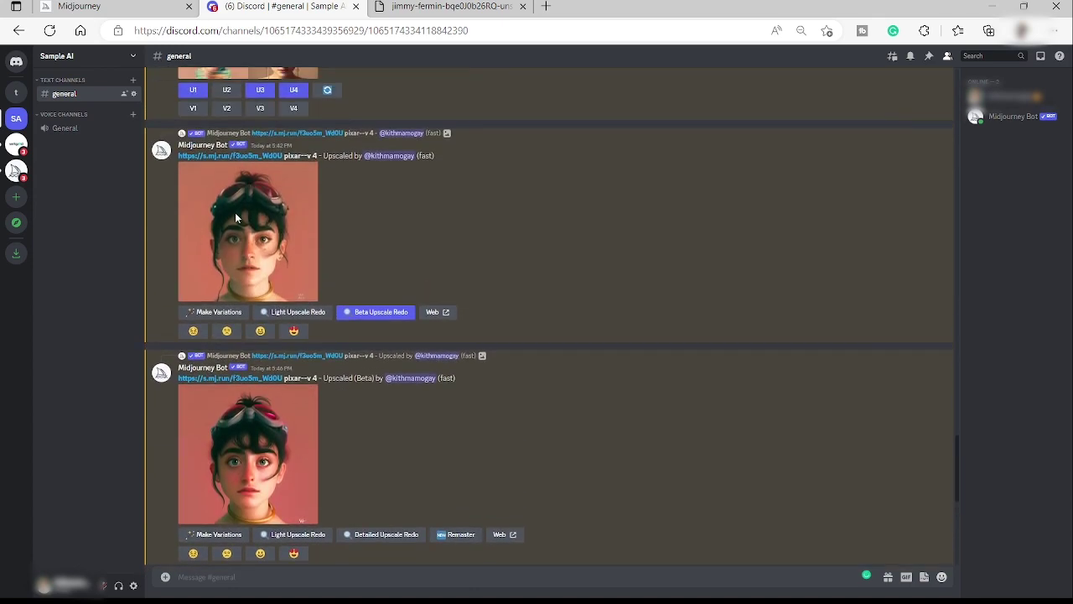
pyautogui.scroll(2, 240, 207)
pyautogui.scroll(3, 240, 206)
pyautogui.scroll(3, 235, 269)
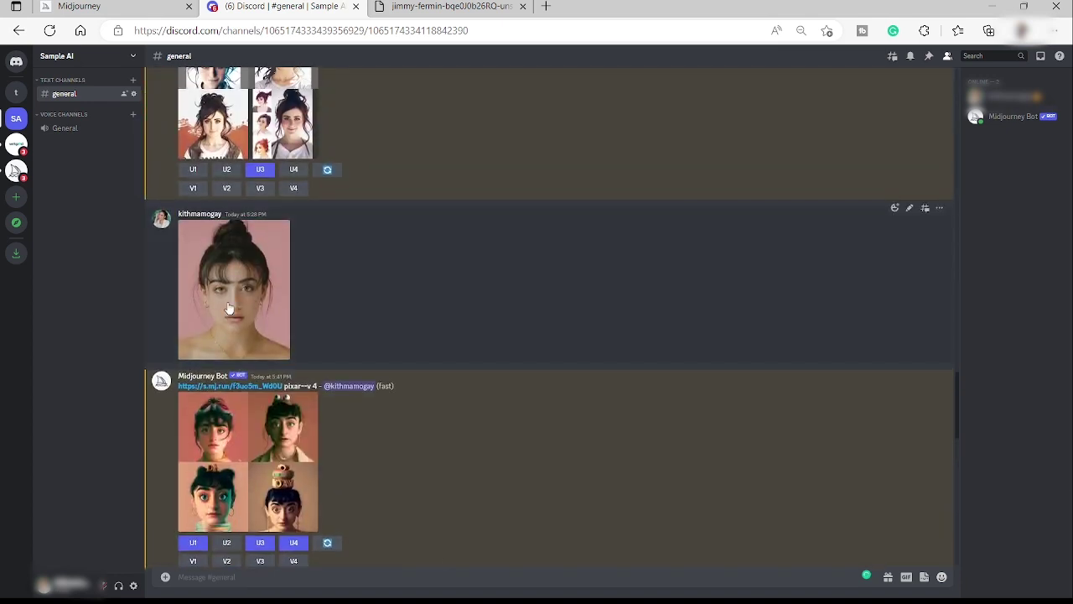
pyautogui.moveTo(234, 289)
pyautogui.scroll(-4, 275, 291)
pyautogui.scroll(-3, 269, 290)
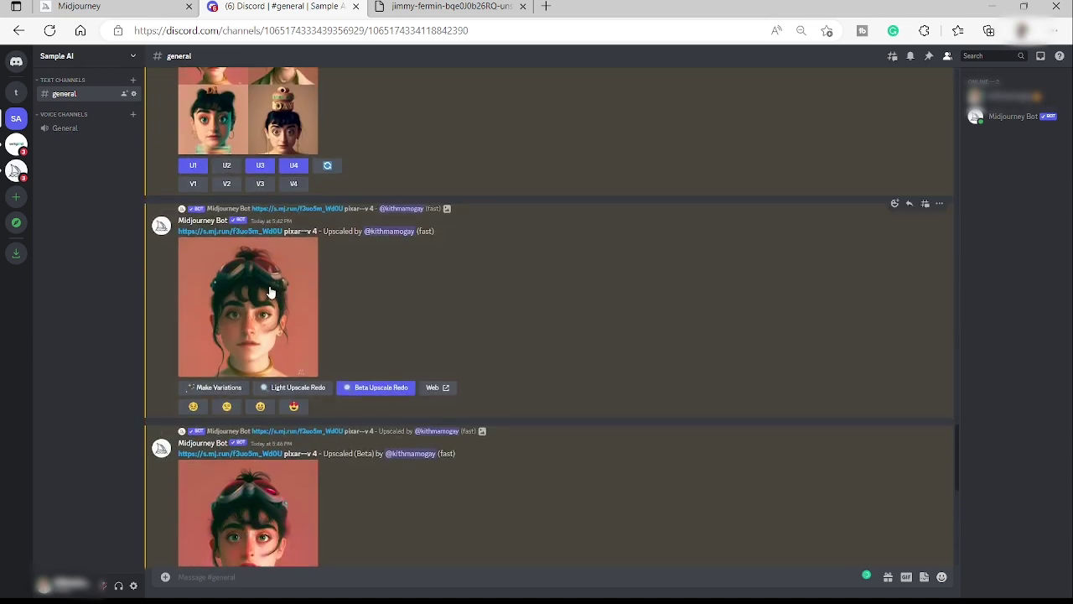
pyautogui.scroll(-5, 270, 291)
pyautogui.scroll(-4, 285, 419)
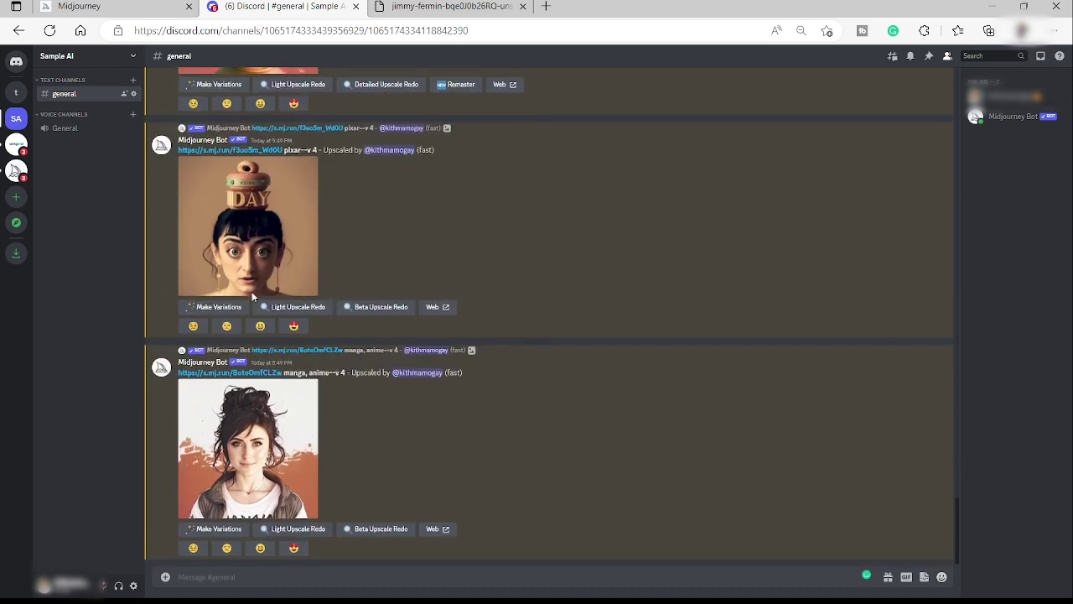
pyautogui.scroll(-1, 293, 500)
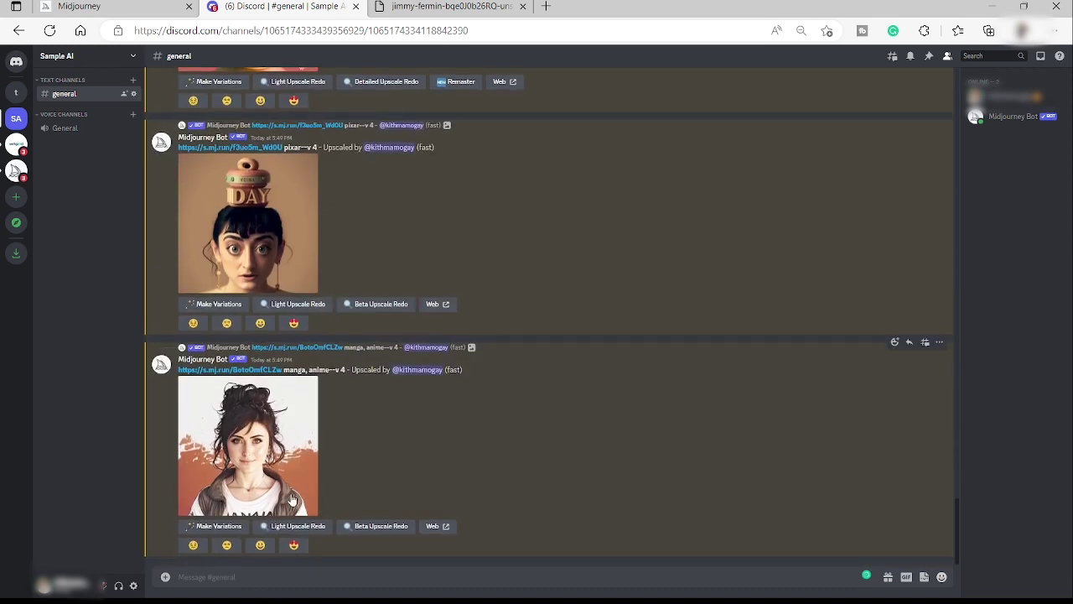
# Attach the woman's pink-background portrait through Upload a File and send it
pyautogui.click(165, 576)
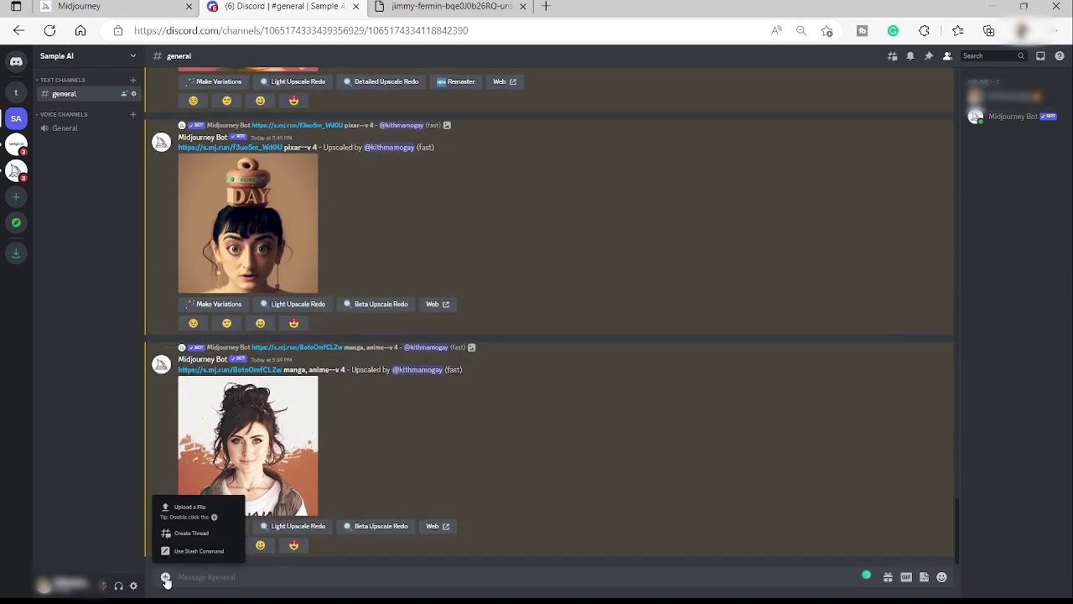
pyautogui.click(188, 513)
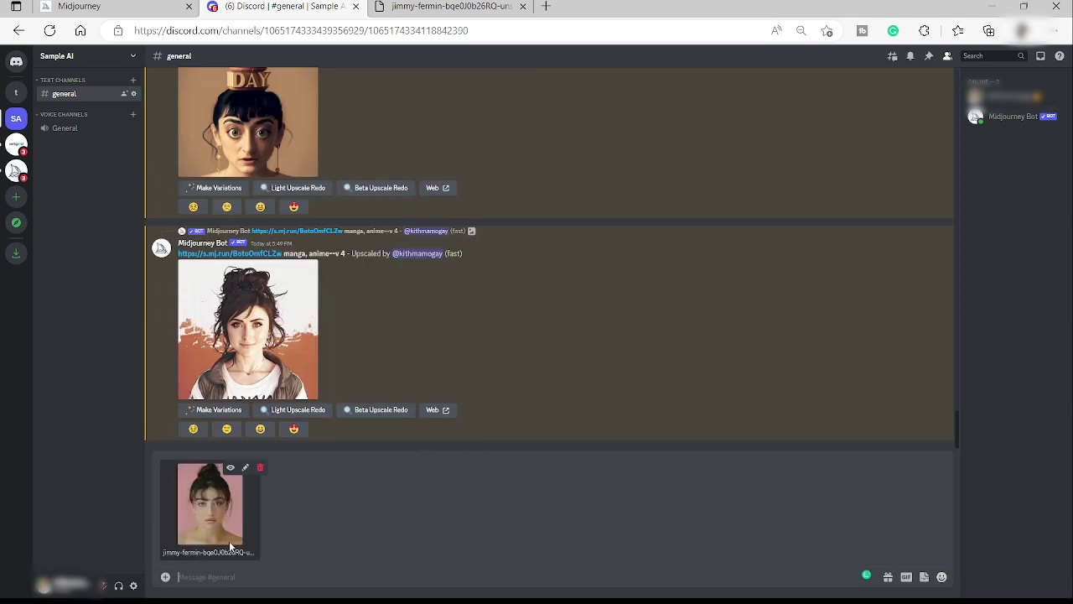
pyautogui.press('Return')
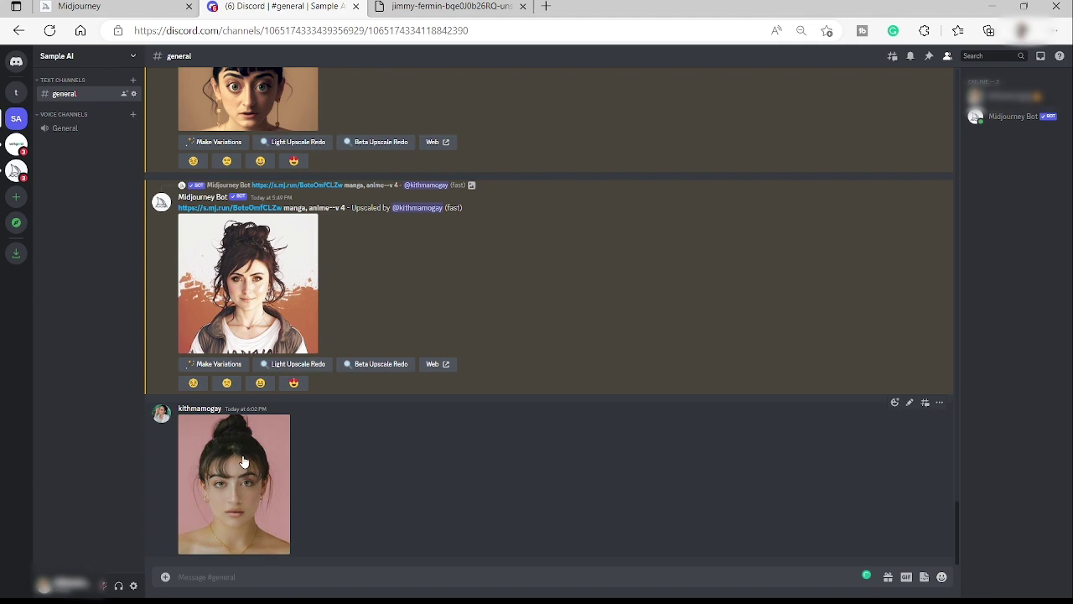
# Open the posted portrait full-size in a new Edge tab, select its URL, then return to Discord
pyautogui.click(237, 492)
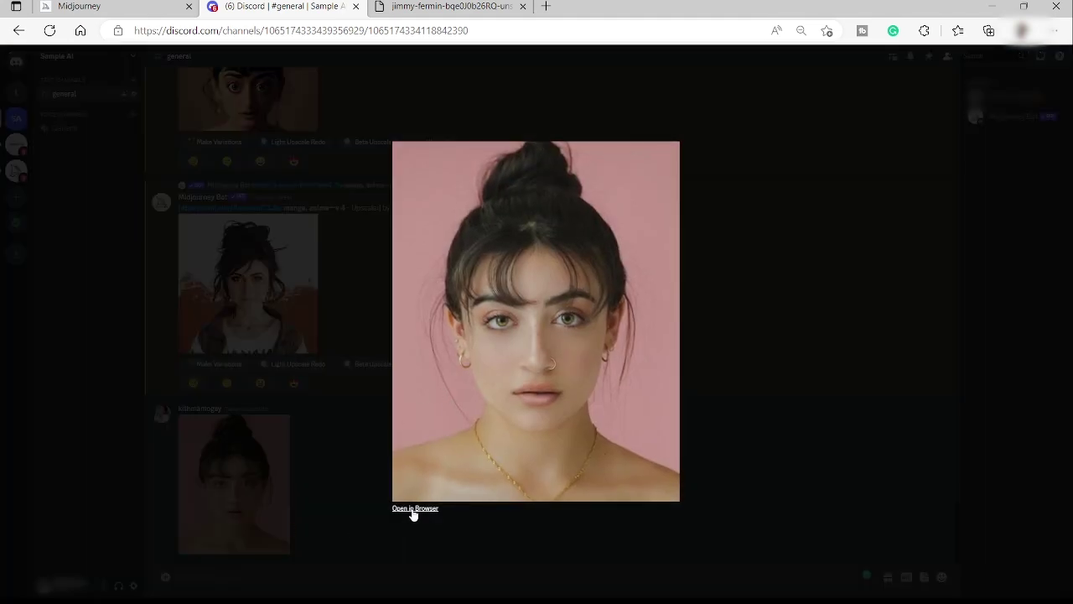
pyautogui.click(413, 508)
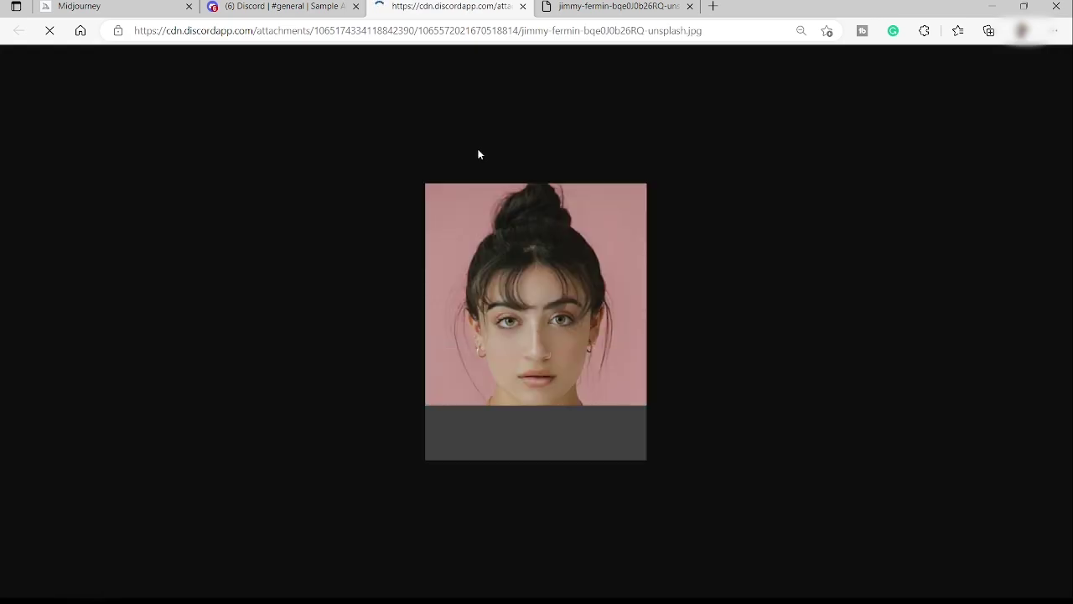
pyautogui.click(437, 34)
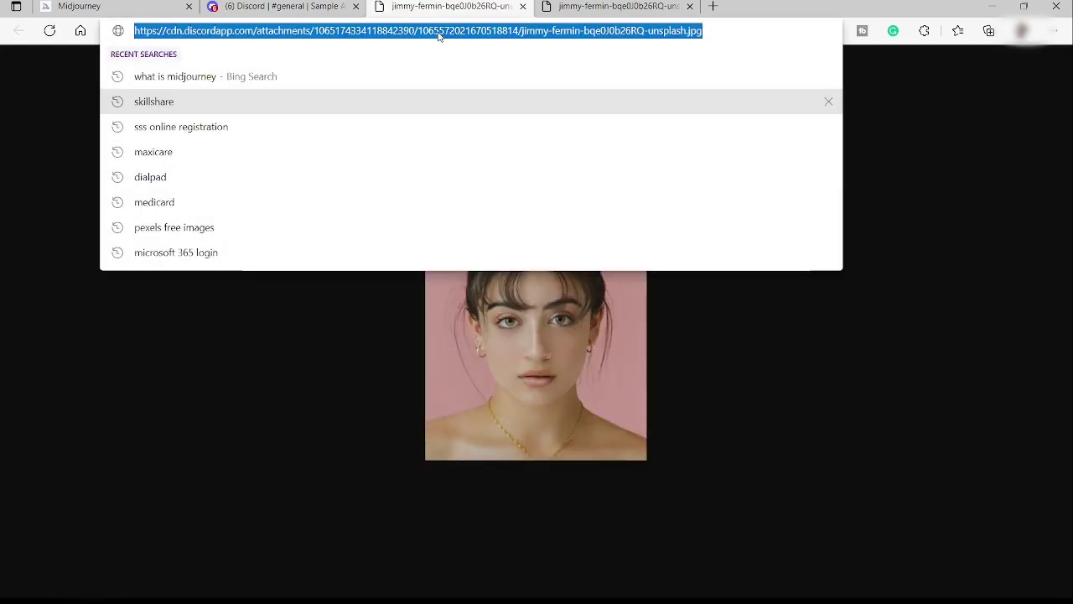
pyautogui.click(298, 9)
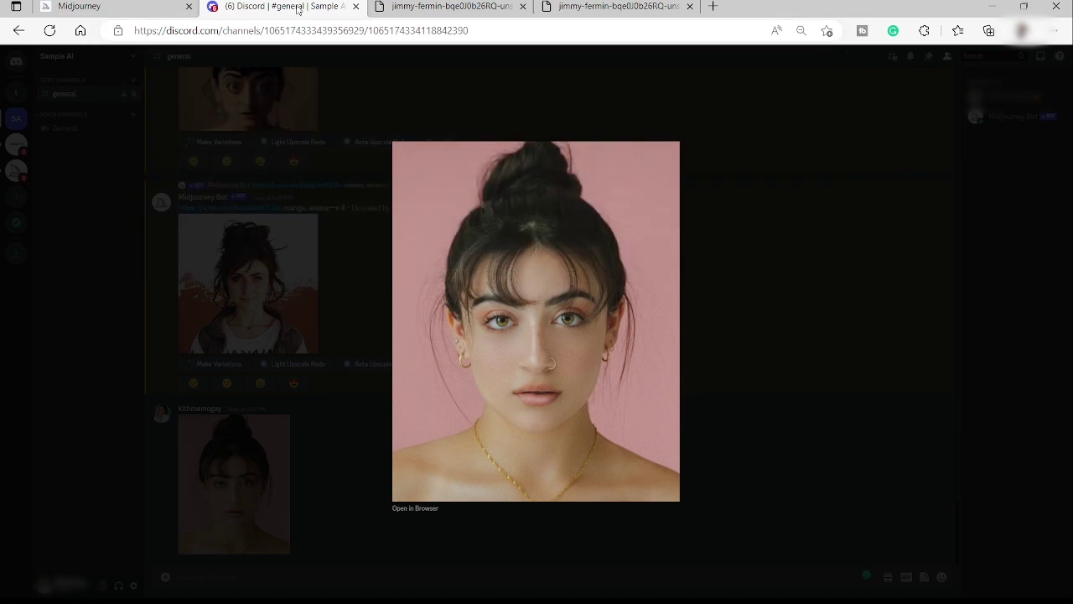
pyautogui.click(349, 308)
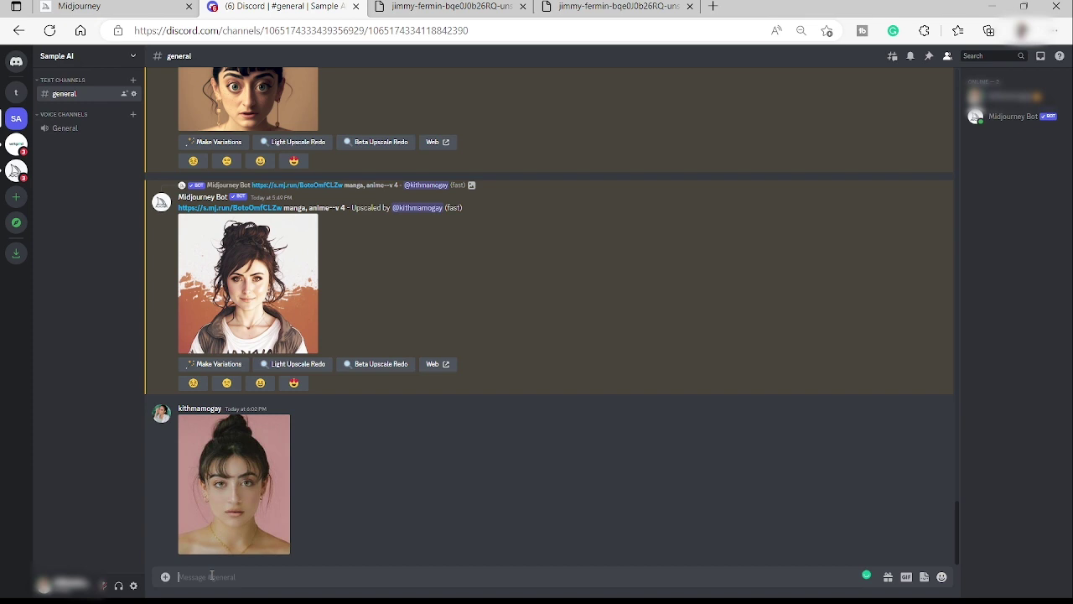
# Run /imagine with the pasted portrait link followed by 'manga,anime--v 4'
pyautogui.write('/')
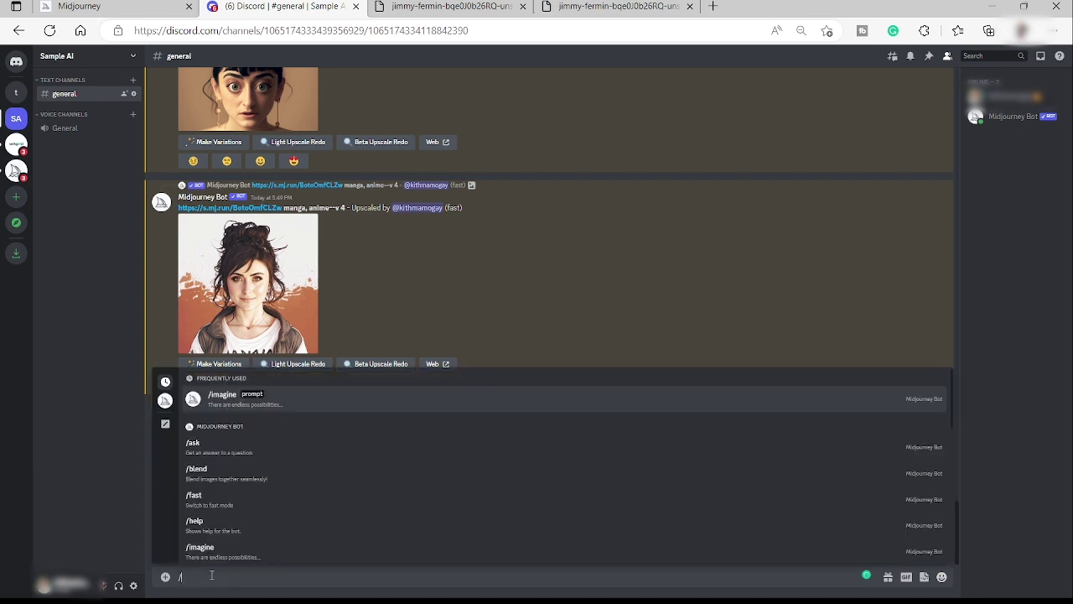
pyautogui.write('imagine')
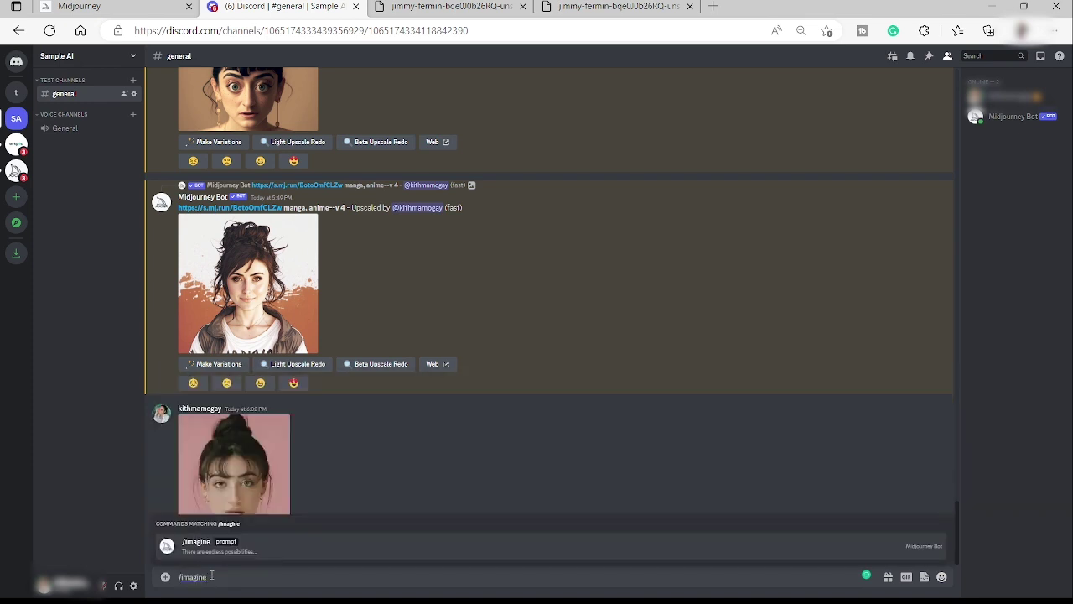
pyautogui.press('Return')
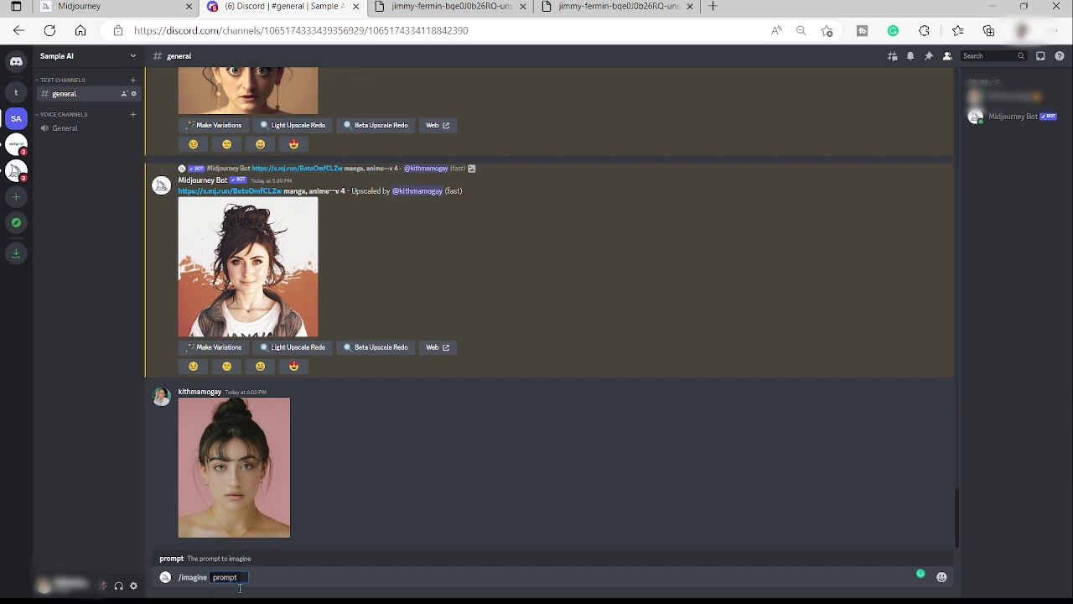
pyautogui.hotkey('ctrl', 'v')
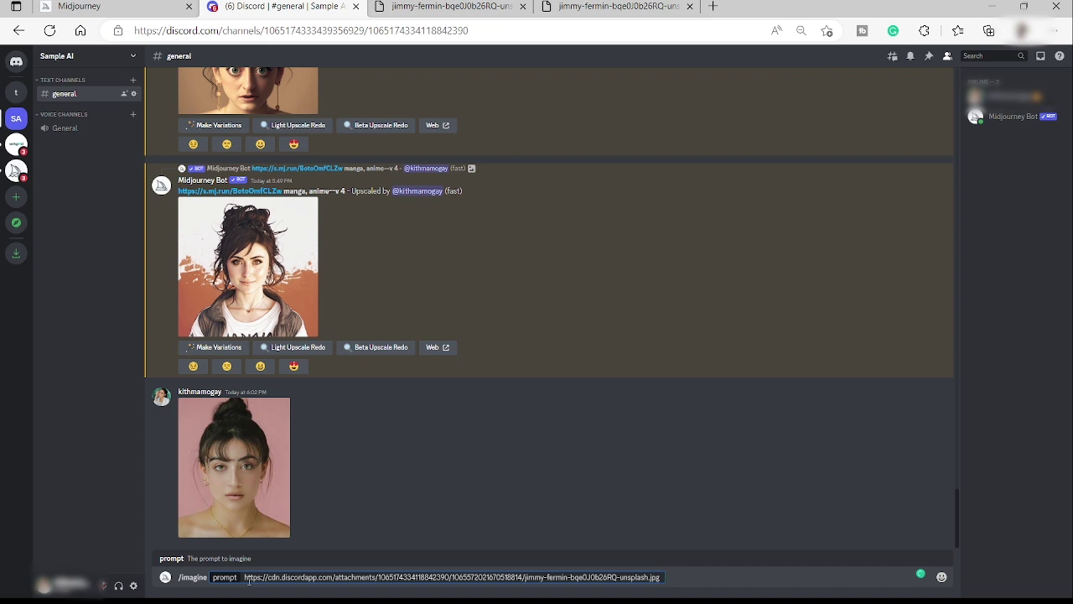
pyautogui.write('man')
pyautogui.write('ga')
pyautogui.write(',a')
pyautogui.write('nime')
pyautogui.write('--')
pyautogui.write('v')
pyautogui.write('4')
pyautogui.press('Return')
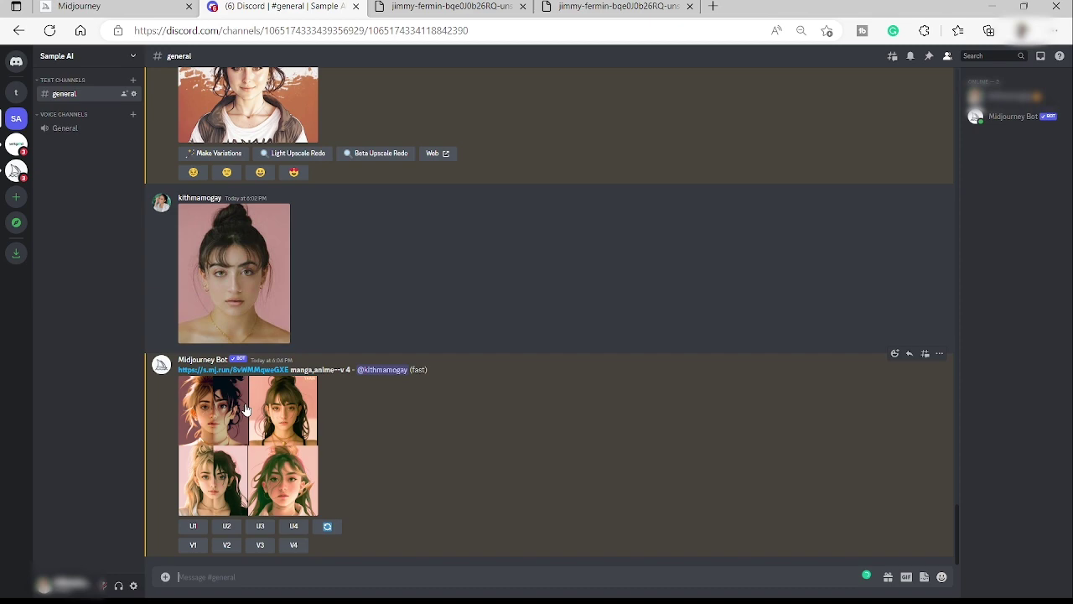
# Enlarge the new four-portrait anime grid to inspect it, then close it
pyautogui.click(249, 441)
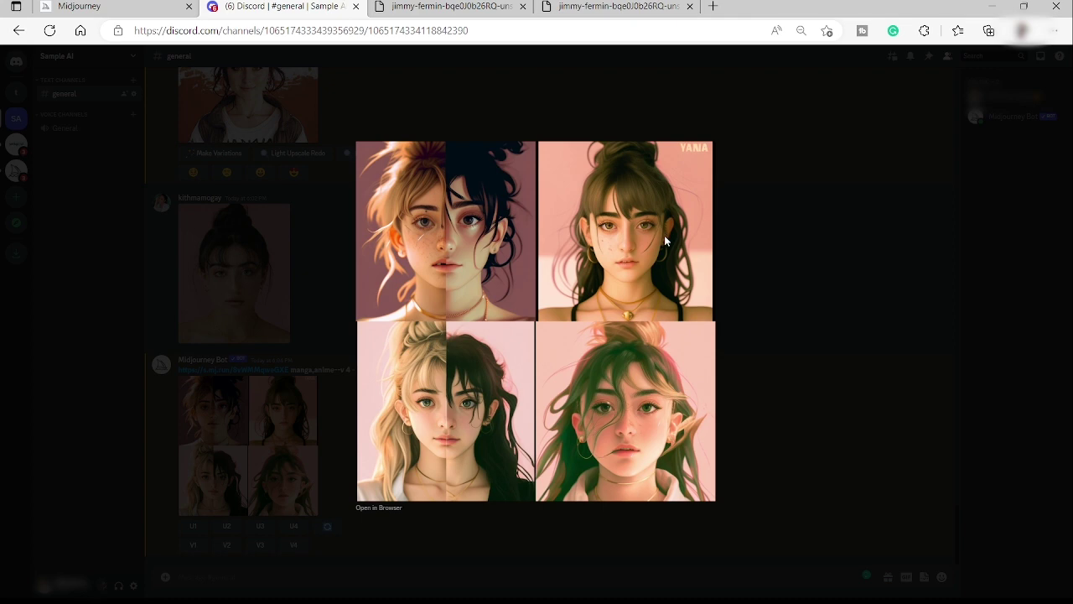
pyautogui.click(338, 451)
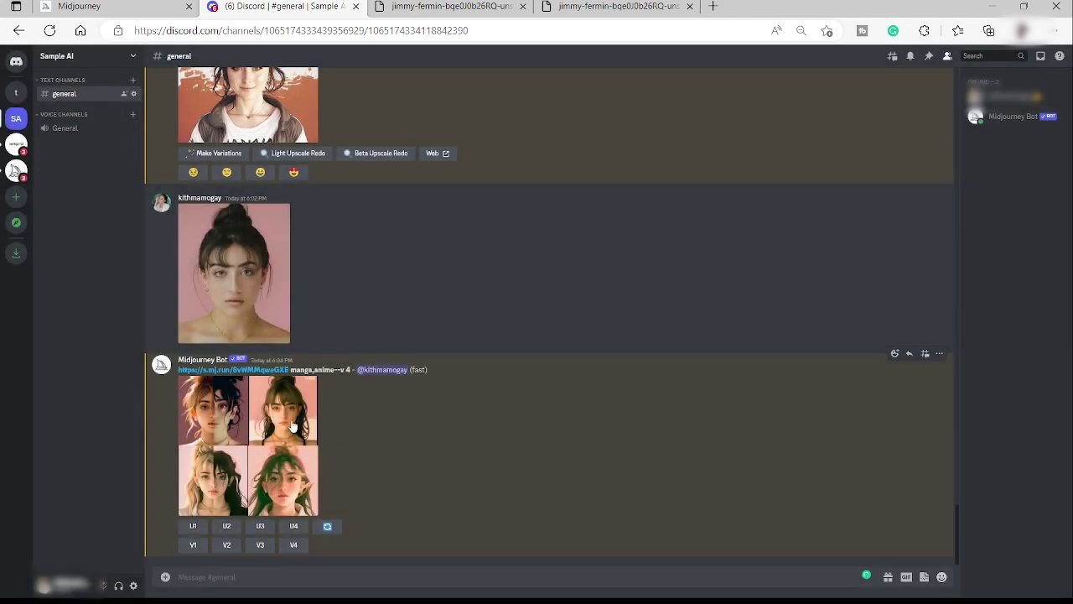
# Upscale the top-right portrait with U2 and view the result enlarged
pyautogui.click(227, 528)
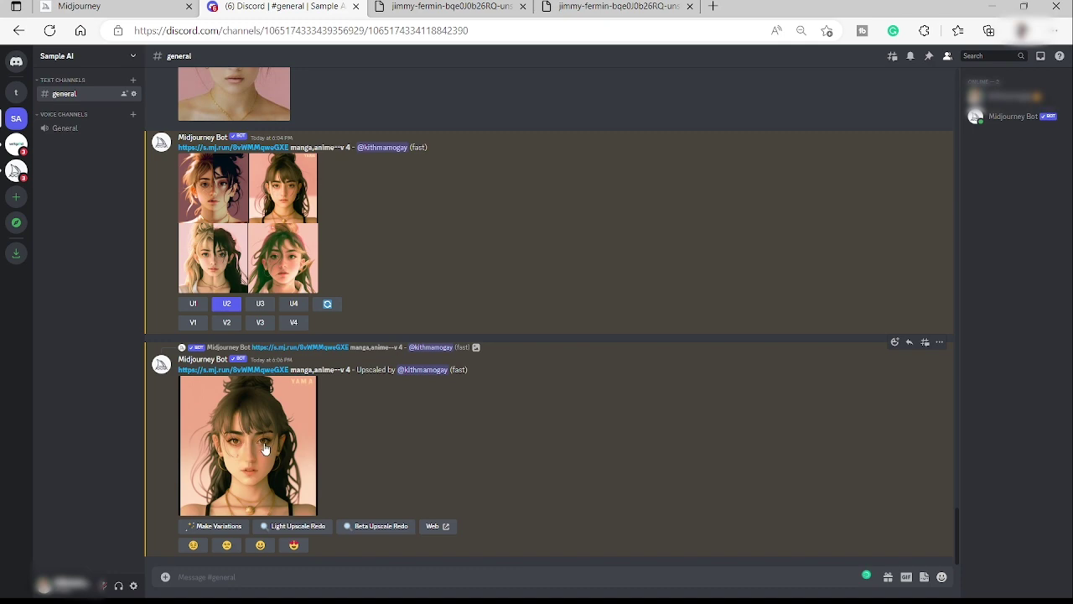
pyautogui.click(265, 449)
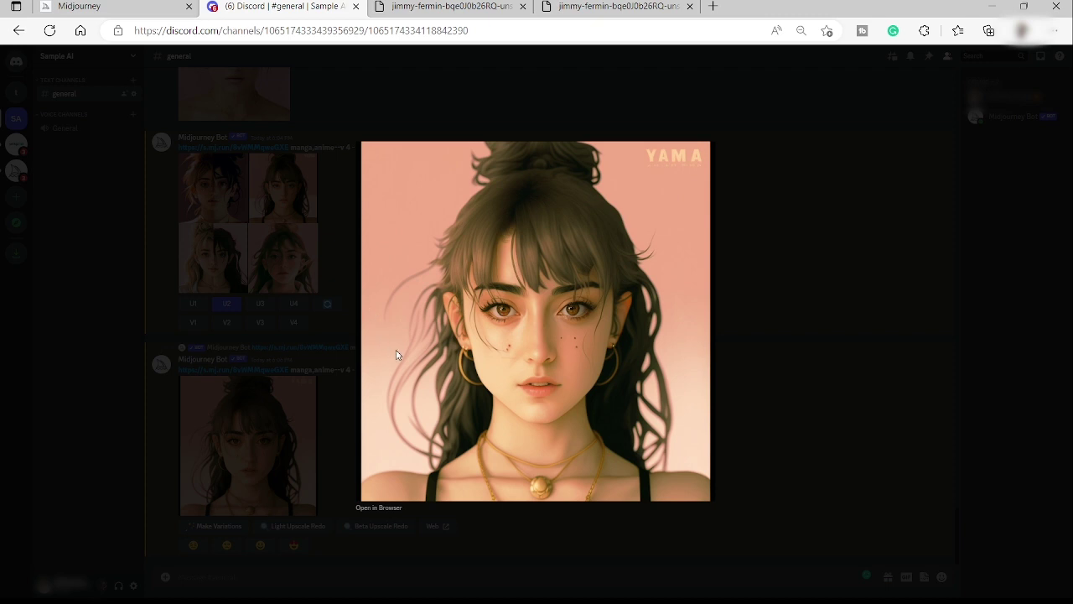
pyautogui.click(377, 530)
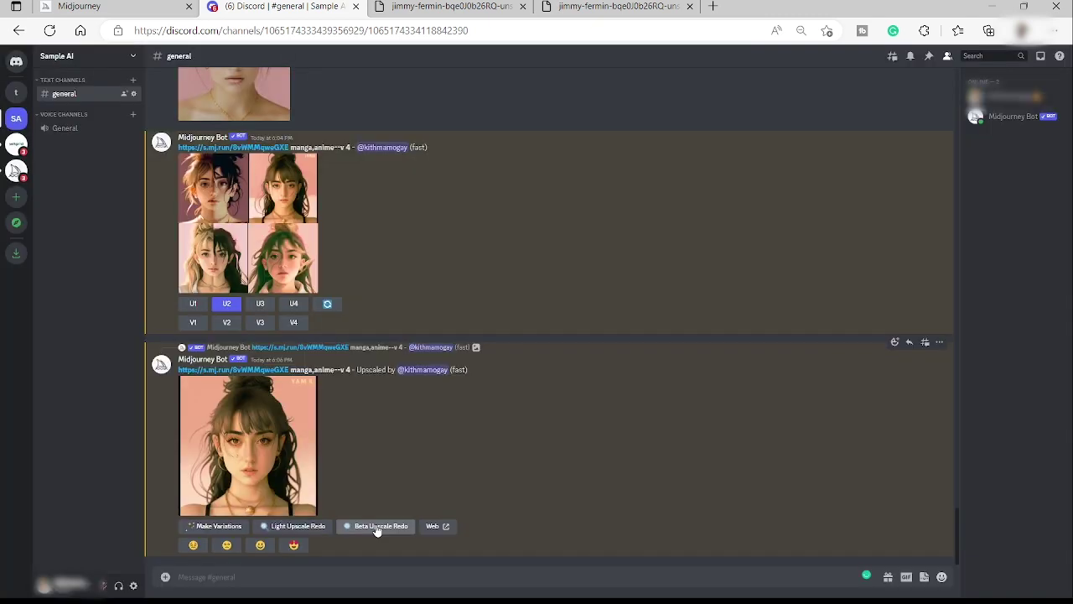